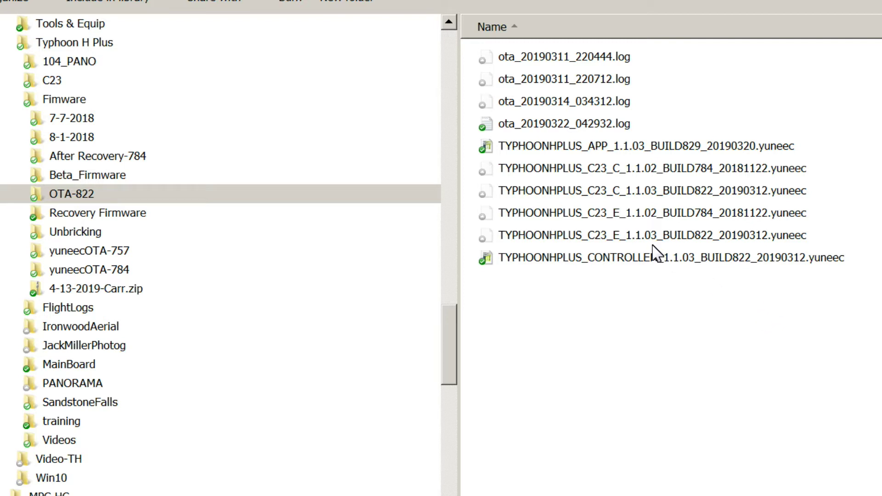
Browse to the OTA-822 firmware folder and select the TYPHOONHPLUS_APP .yuneec file
{"action": "left_click", "coordinate": [73, 195]}
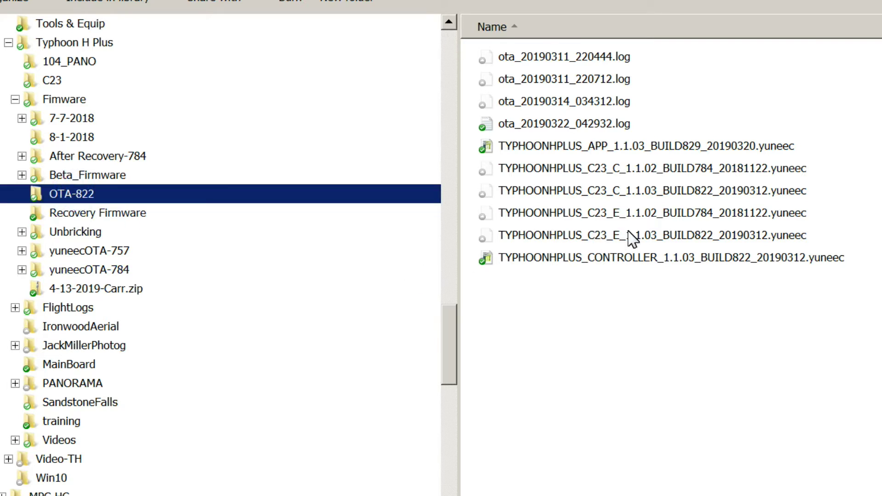
{"action": "left_click", "coordinate": [682, 147]}
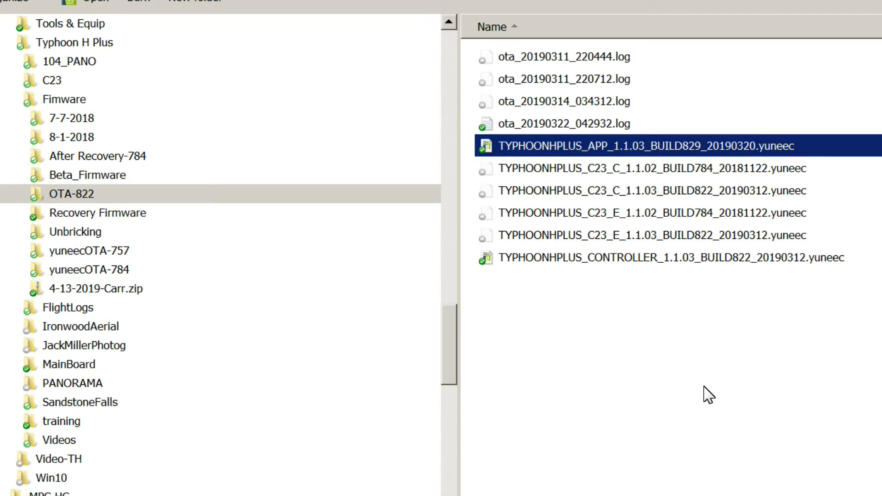
{"action": "right_click", "coordinate": [627, 340]}
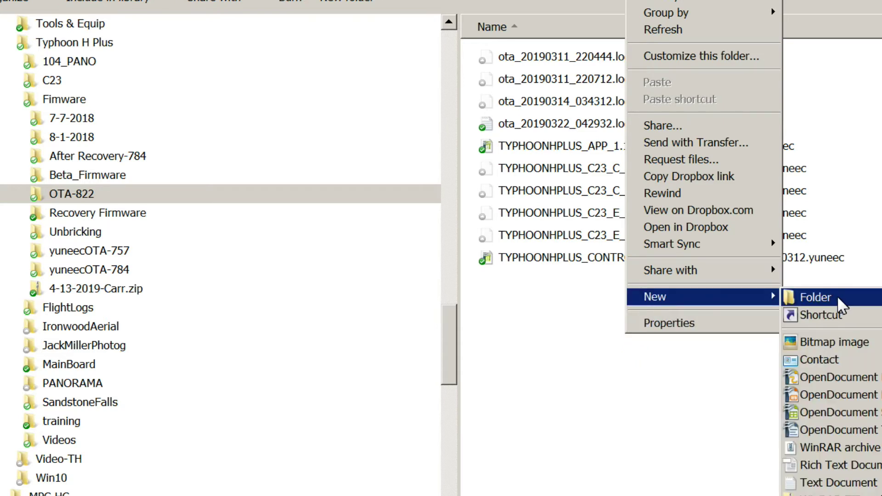
Add a new folder named 'APK' beside the OTA-822 log and firmware files
{"action": "left_click", "coordinate": [837, 298]}
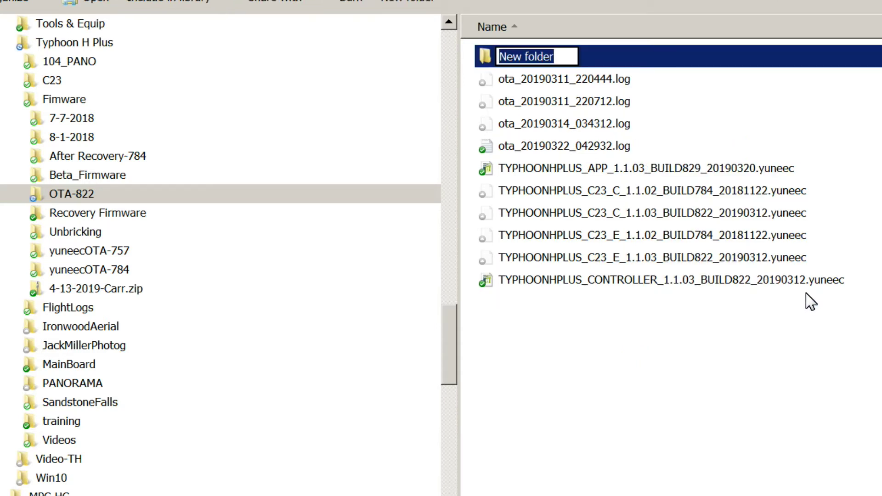
{"action": "type", "text": "APK"}
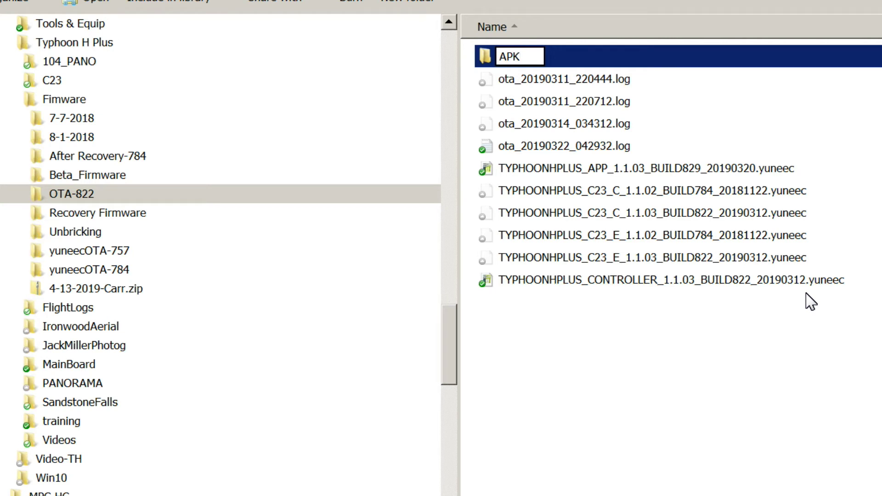
{"action": "key", "text": "Return"}
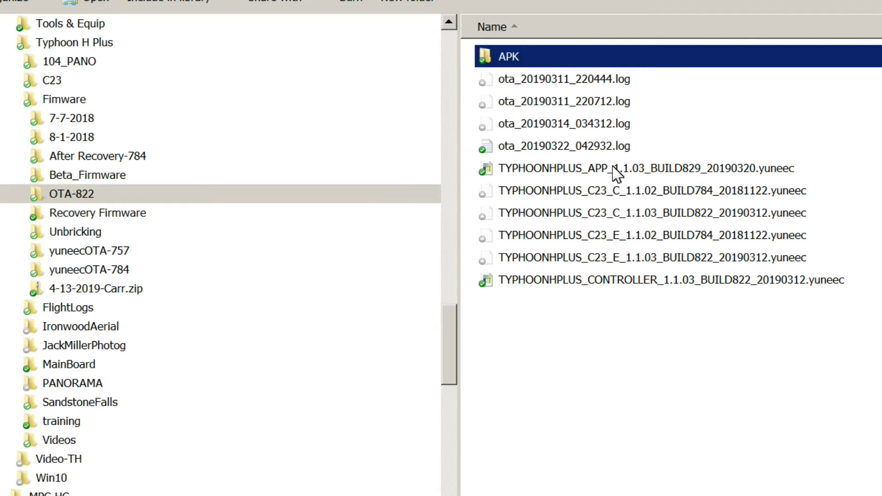
Copy the TYPHOONHPLUS_APP .yuneec file and paste it inside the APK folder
{"action": "left_click", "coordinate": [559, 171]}
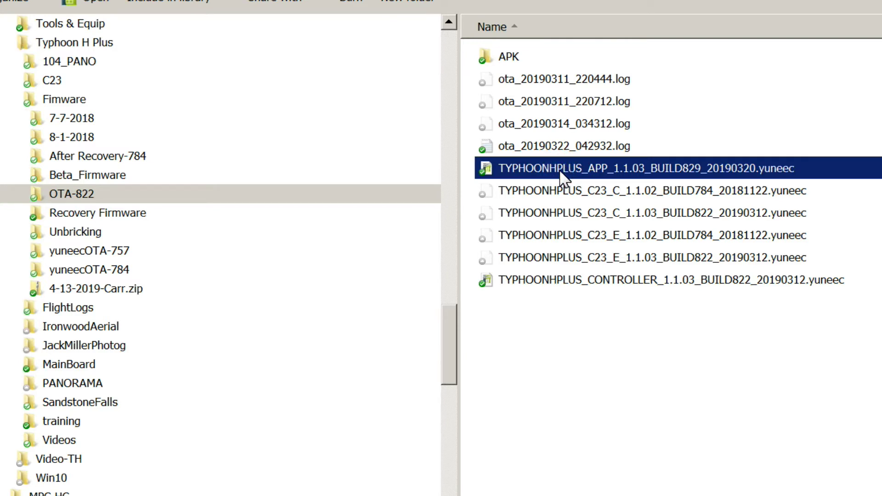
{"action": "right_click", "coordinate": [558, 171]}
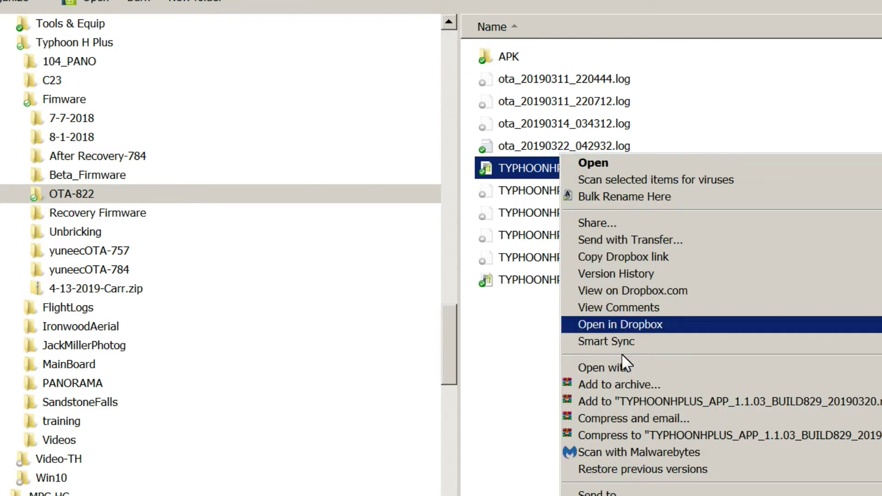
{"action": "key", "text": "Escape"}
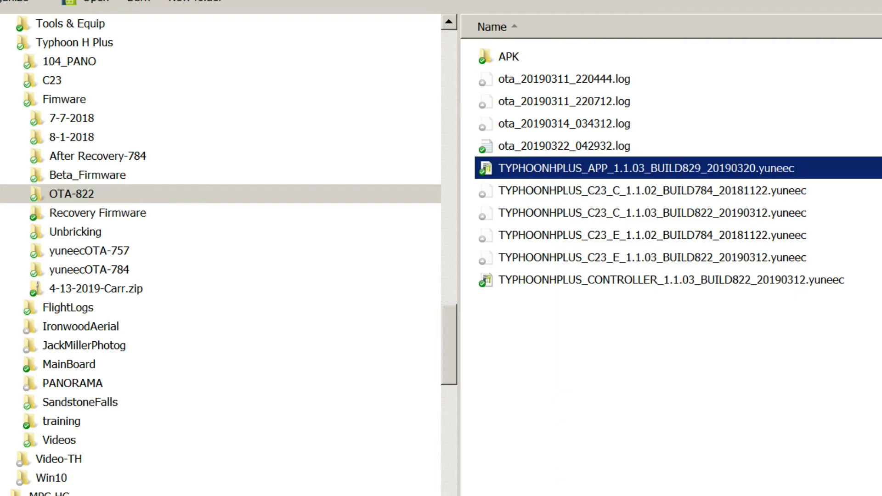
{"action": "left_click", "coordinate": [517, 58]}
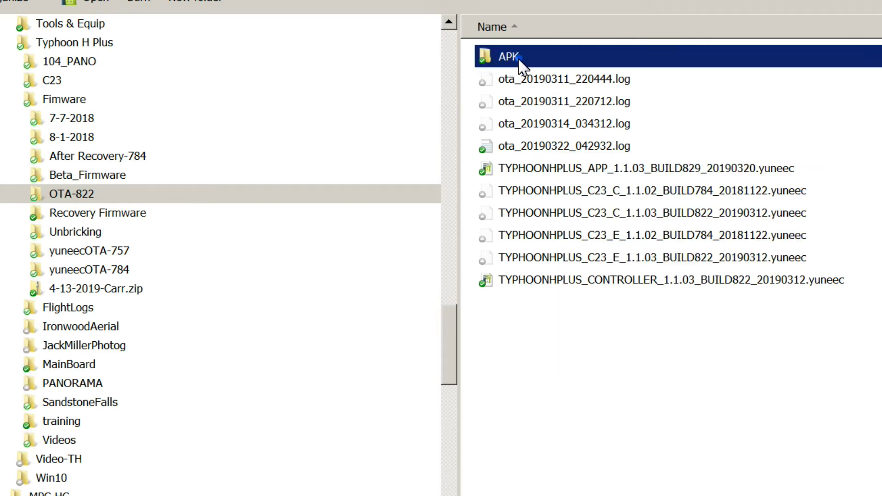
{"action": "double_click", "coordinate": [518, 60]}
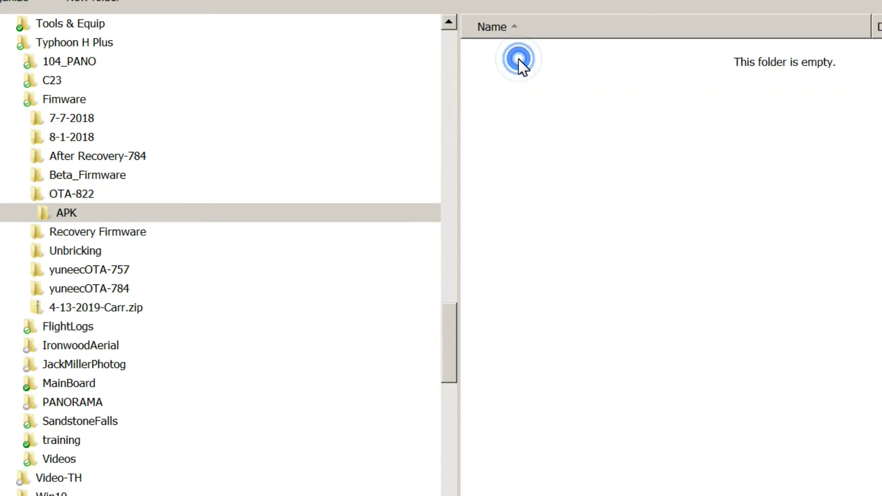
{"action": "right_click", "coordinate": [632, 172]}
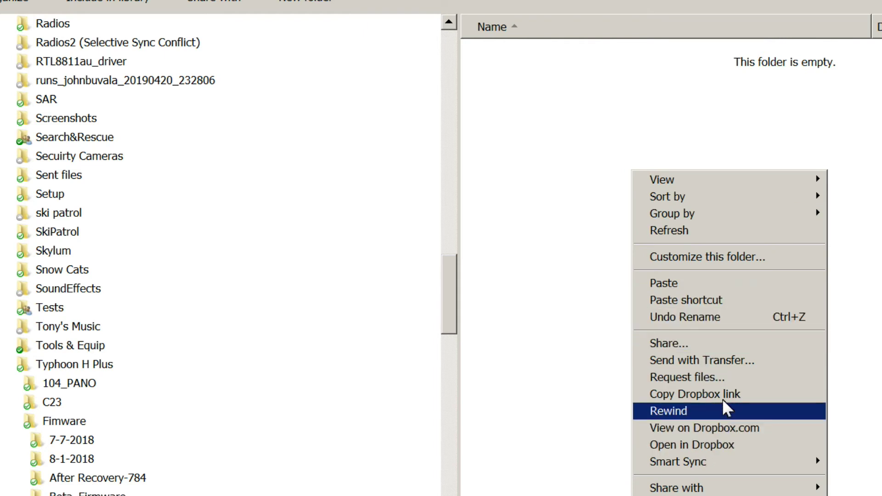
{"action": "left_click", "coordinate": [723, 284]}
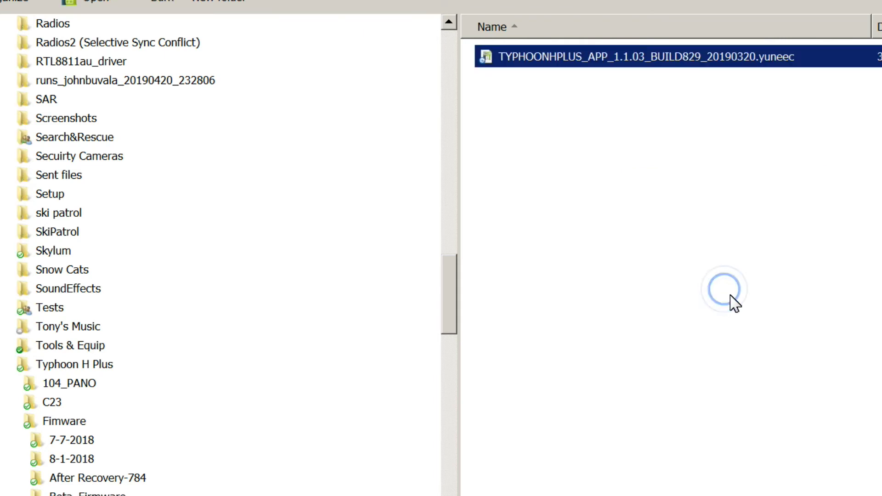
{"action": "left_click", "coordinate": [815, 58]}
Rename the TYPHOONHPLUS_APP copy from .yuneec to .zip, accepting the extension-change warning
{"action": "left_click", "coordinate": [814, 58]}
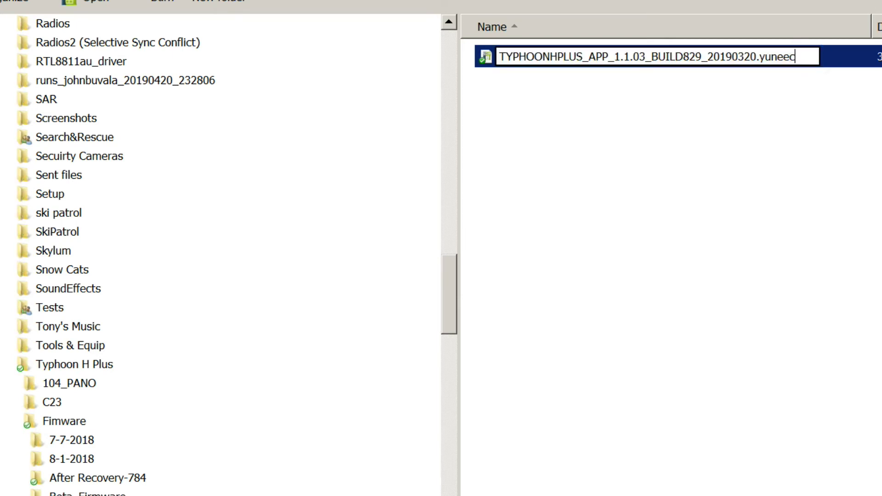
{"action": "key", "text": "BackSpace"}
{"action": "key", "text": "BackSpace"}
{"action": "key", "text": "BackSpace"}
{"action": "key", "text": "BackSpace"}
{"action": "key", "text": "BackSpace"}
{"action": "key", "text": "BackSpace"}
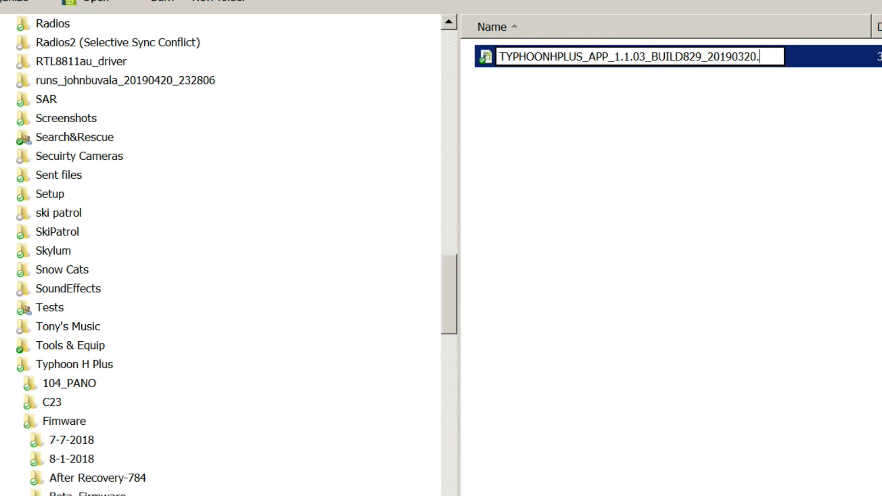
{"action": "type", "text": "zip"}
{"action": "key", "text": "Return"}
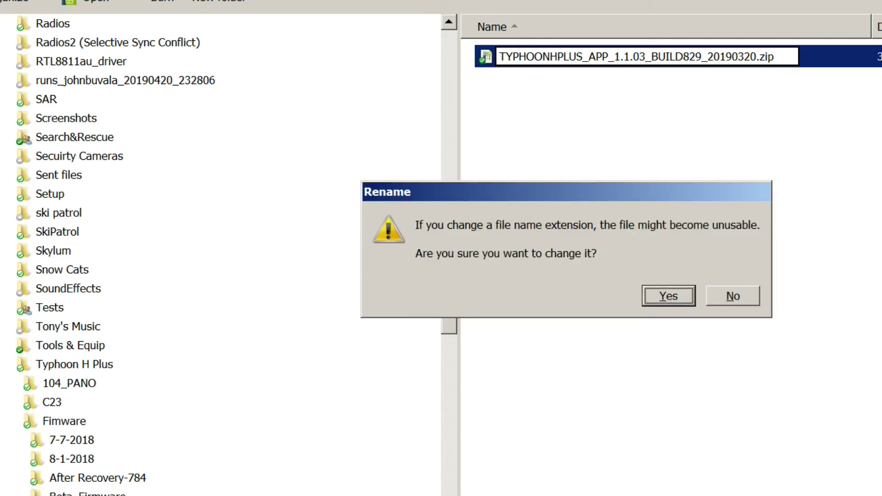
{"action": "key", "text": "Return"}
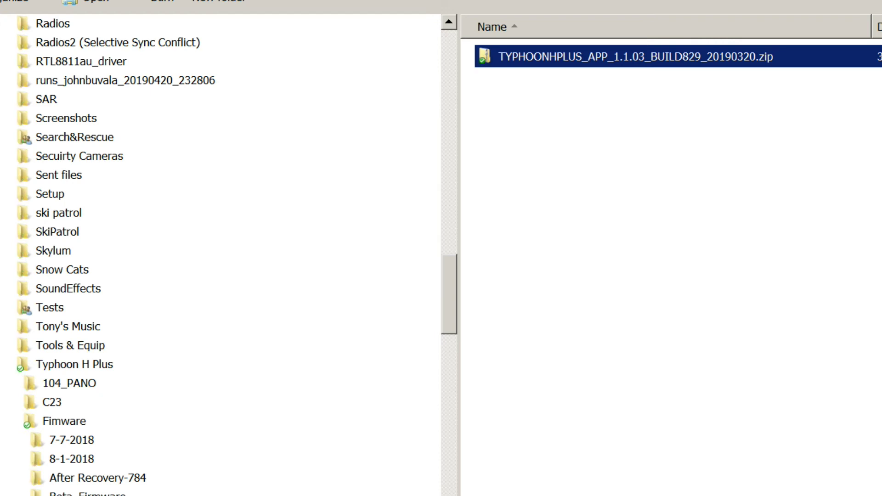
{"action": "right_click", "coordinate": [697, 62]}
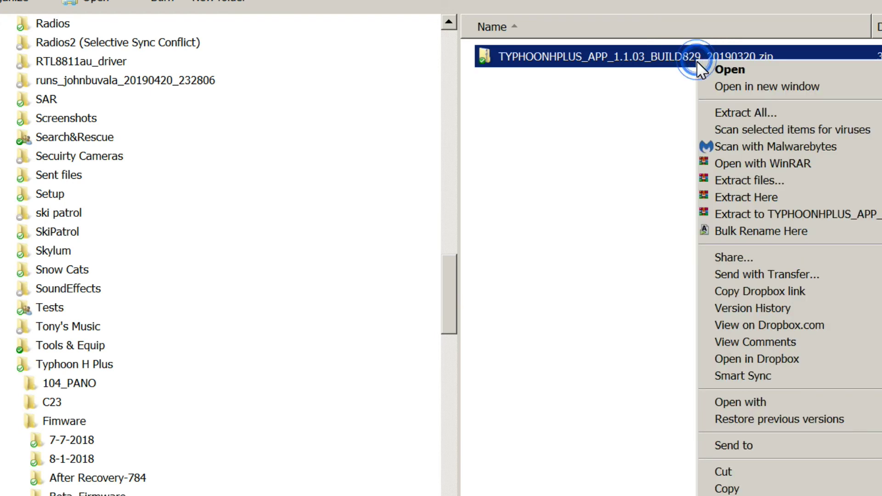
Extract the .zip into its suggested folder within APK and select Yuneec-App-Release.apk
{"action": "left_click", "coordinate": [735, 108]}
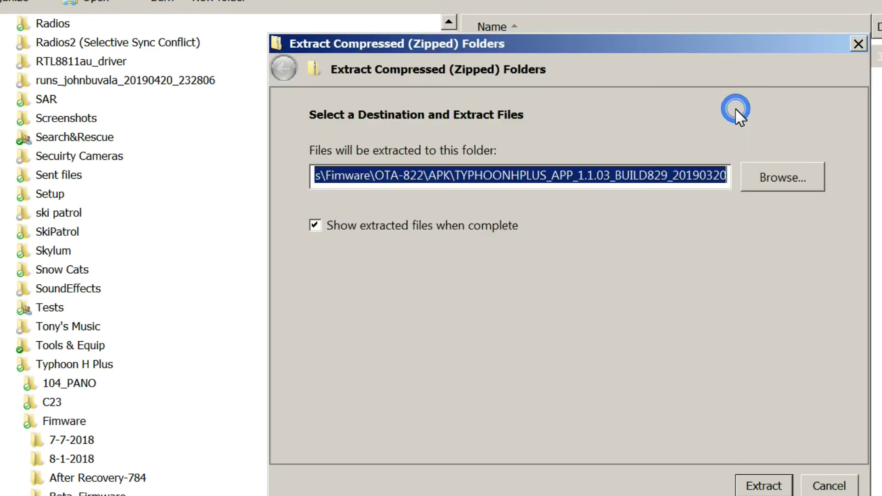
{"action": "left_click", "coordinate": [764, 486]}
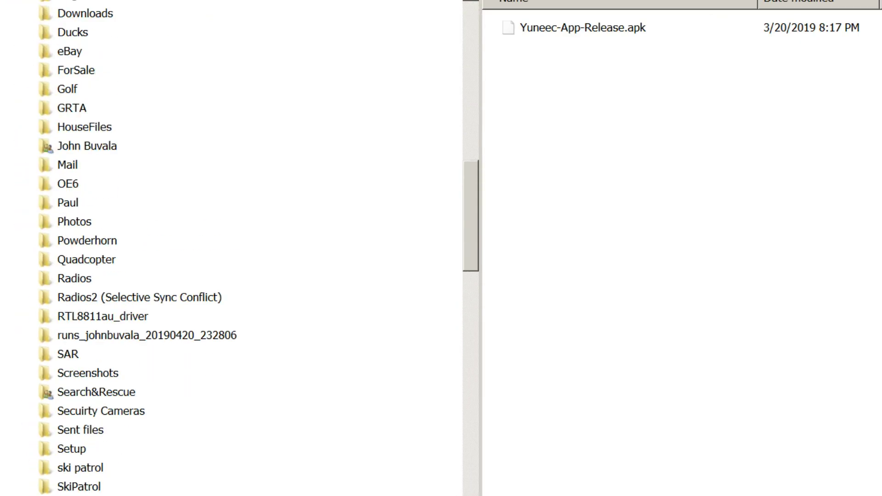
{"action": "left_click", "coordinate": [598, 31]}
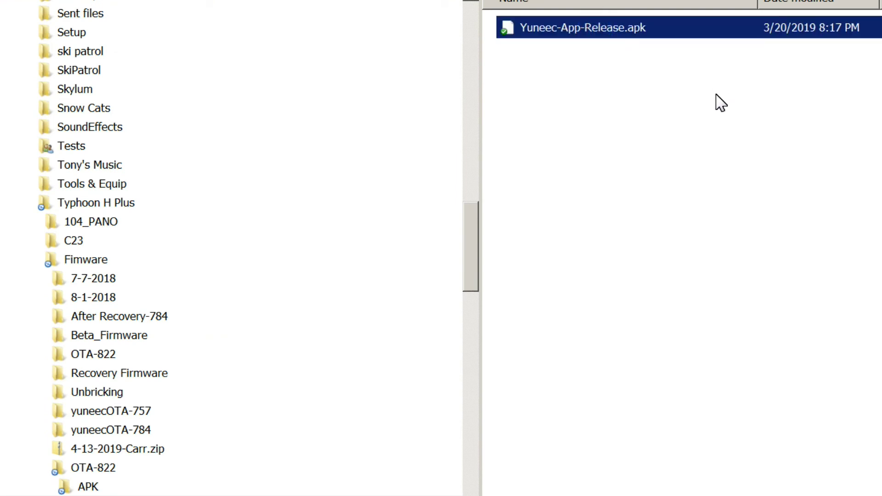